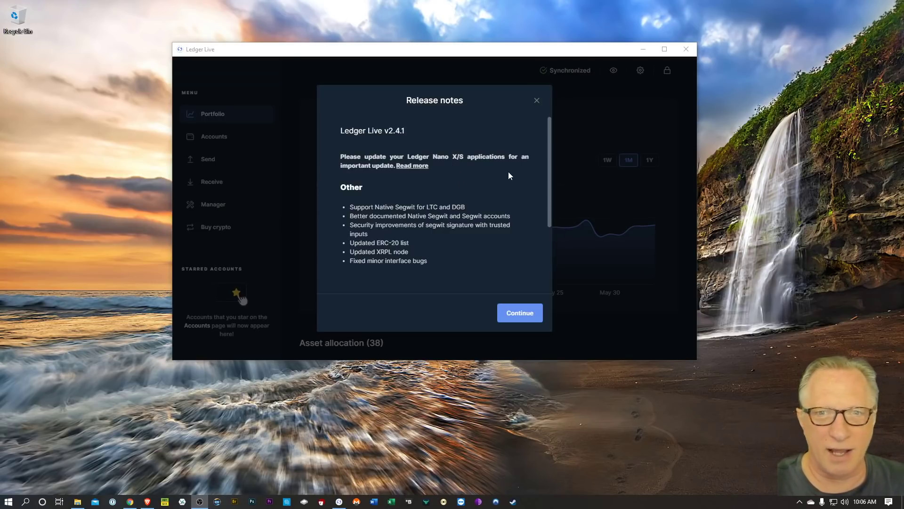
{"action": "left_click_drag", "start_coordinate": [548, 148], "coordinate": [547, 171]}
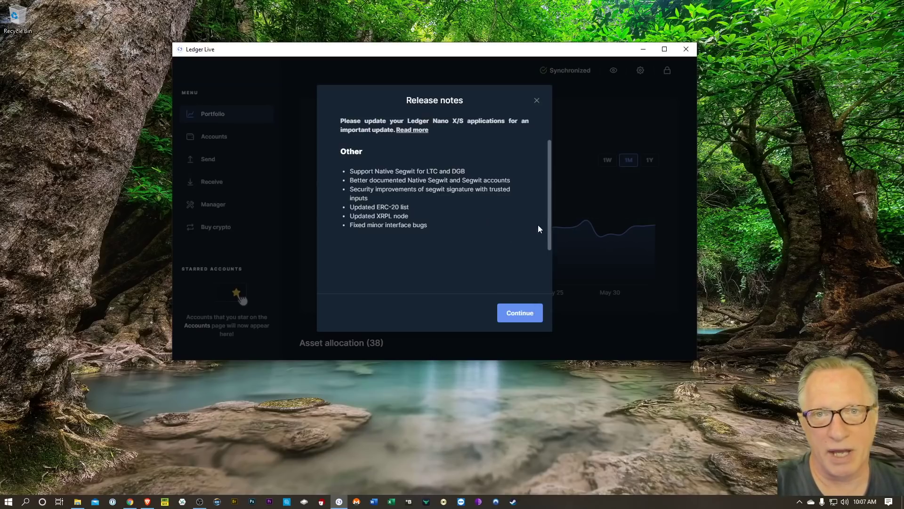
- Dismiss the release notes and maximize the window to show the USD 3,562.12 portfolio
{"action": "left_click", "coordinate": [520, 313]}
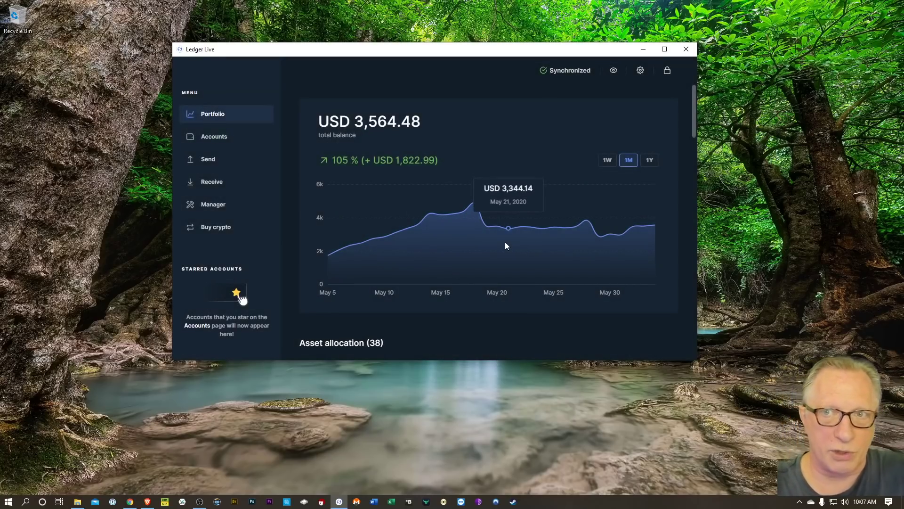
{"action": "left_click", "coordinate": [664, 49]}
{"action": "mouse_move", "coordinate": [772, 144]}
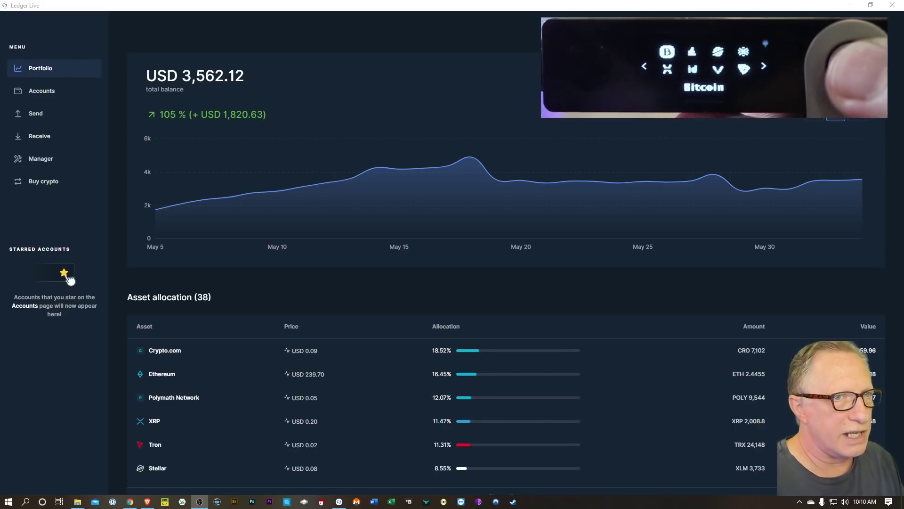
- Open Manager and list the 1.4.2 updates for Bitcoin, Bitcoin Cash and Litecoin
{"action": "left_click", "coordinate": [39, 160]}
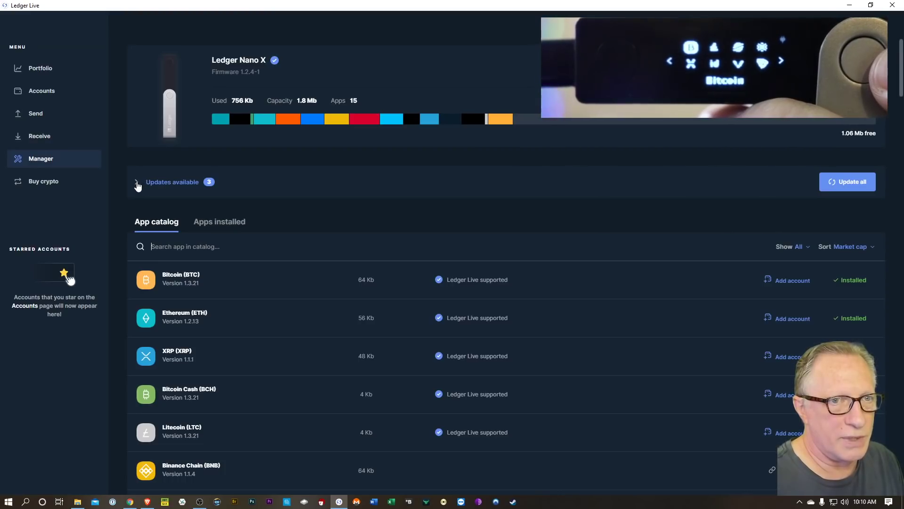
{"action": "left_click", "coordinate": [138, 184]}
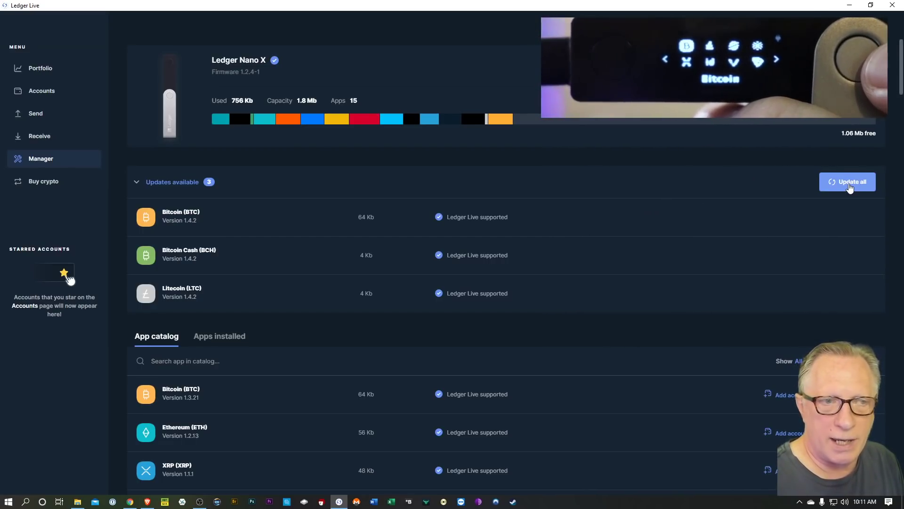
- Update all three apps (Bitcoin, Bitcoin Cash, Litecoin) to version 1.4.2 on the Nano X
{"action": "left_click", "coordinate": [850, 187]}
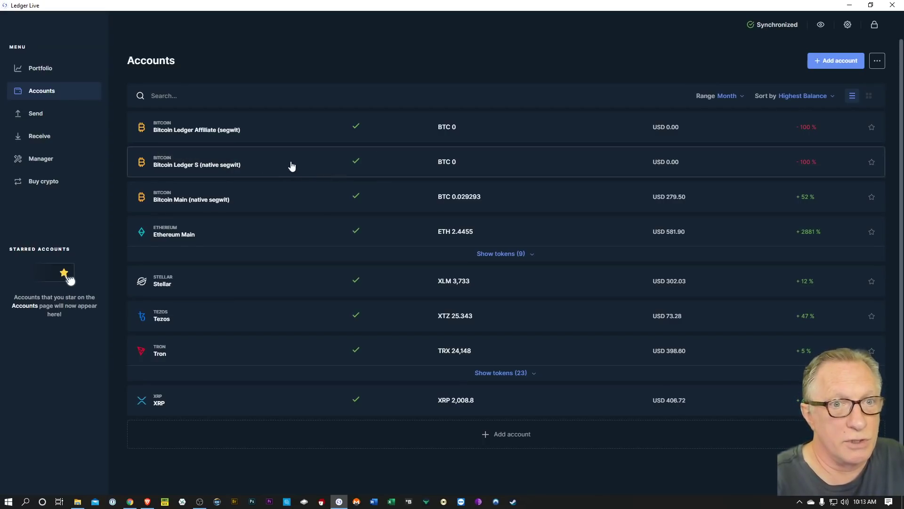
{"action": "left_click", "coordinate": [201, 200]}
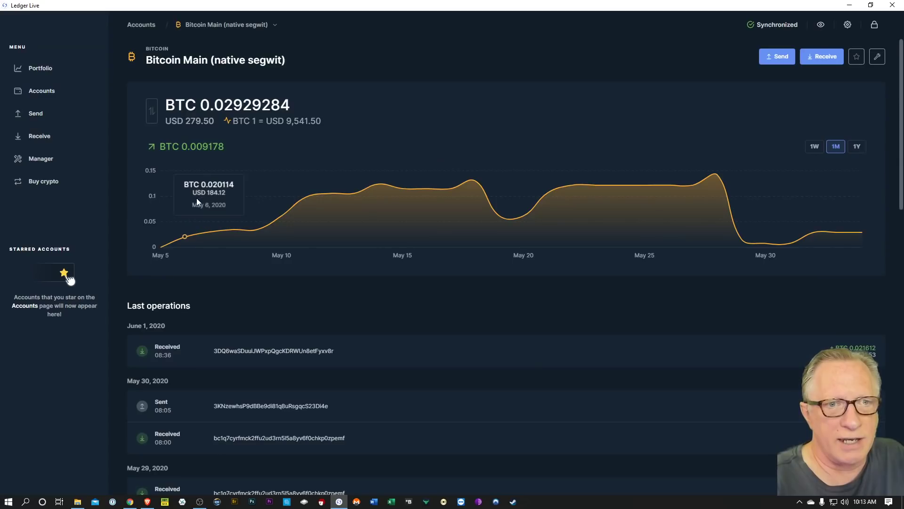
{"action": "left_click", "coordinate": [824, 60]}
{"action": "left_click", "coordinate": [539, 319]}
{"action": "left_click", "coordinate": [521, 367]}
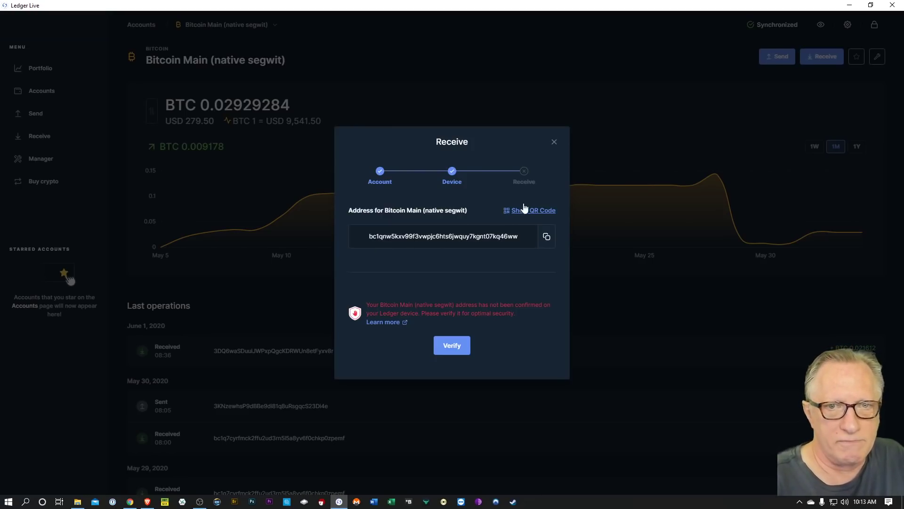
{"action": "left_click", "coordinate": [554, 143]}
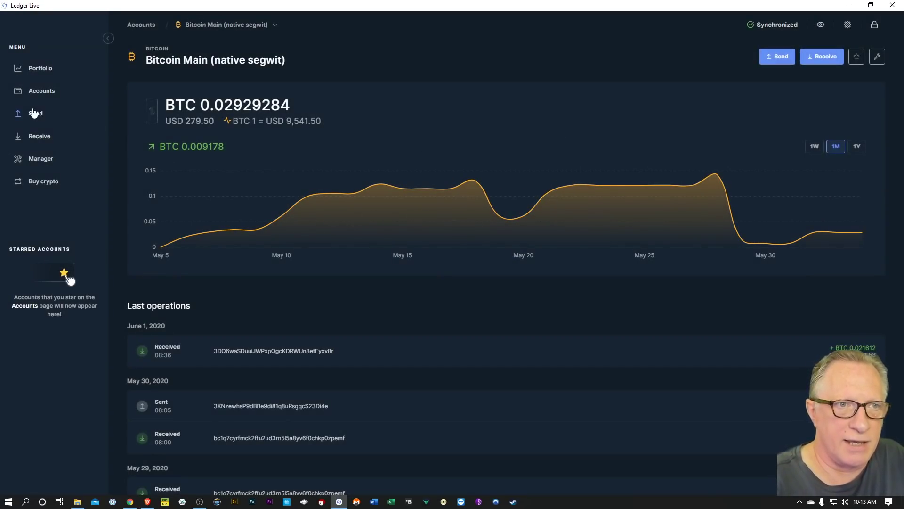
{"action": "left_click", "coordinate": [44, 97]}
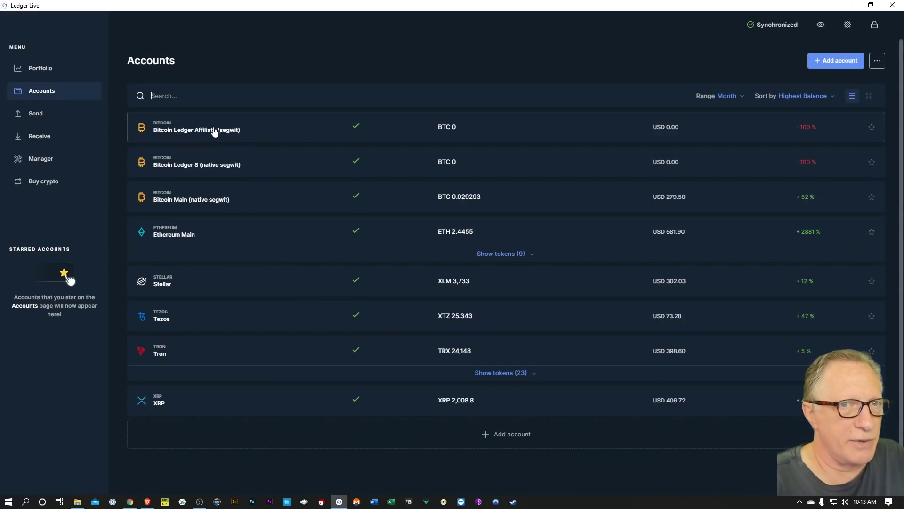
{"action": "left_click", "coordinate": [244, 134]}
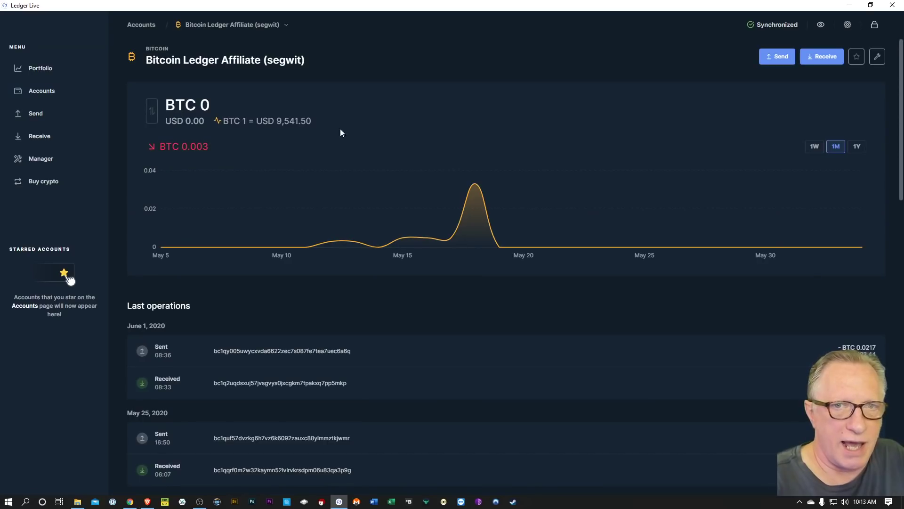
{"action": "left_click", "coordinate": [821, 56]}
{"action": "left_click", "coordinate": [541, 317]}
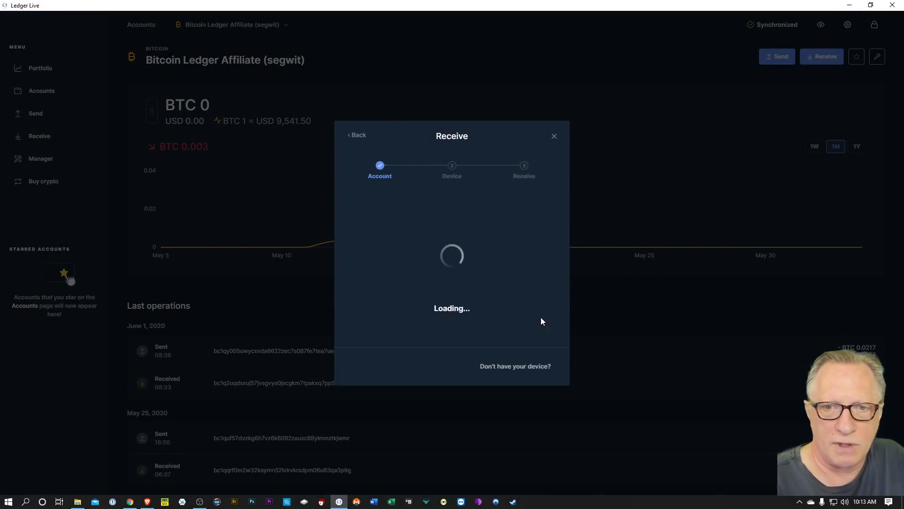
{"action": "left_click", "coordinate": [522, 364]}
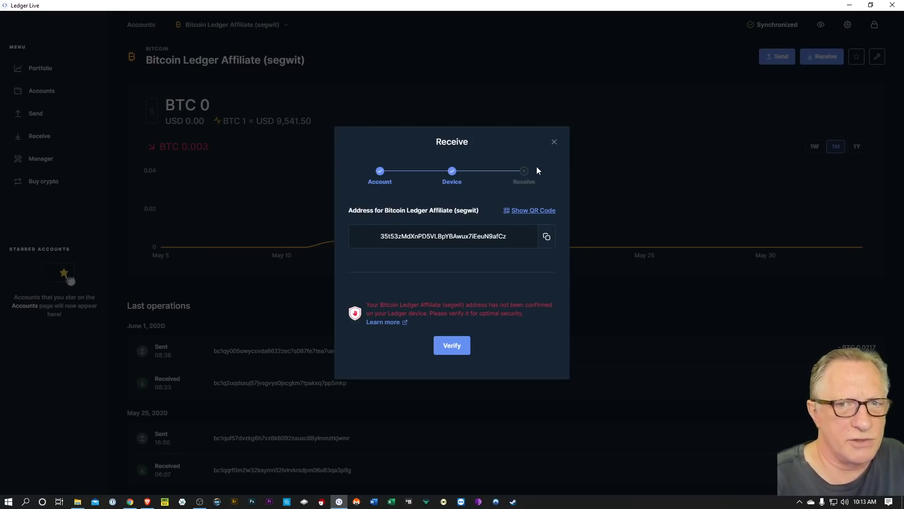
{"action": "left_click", "coordinate": [554, 143]}
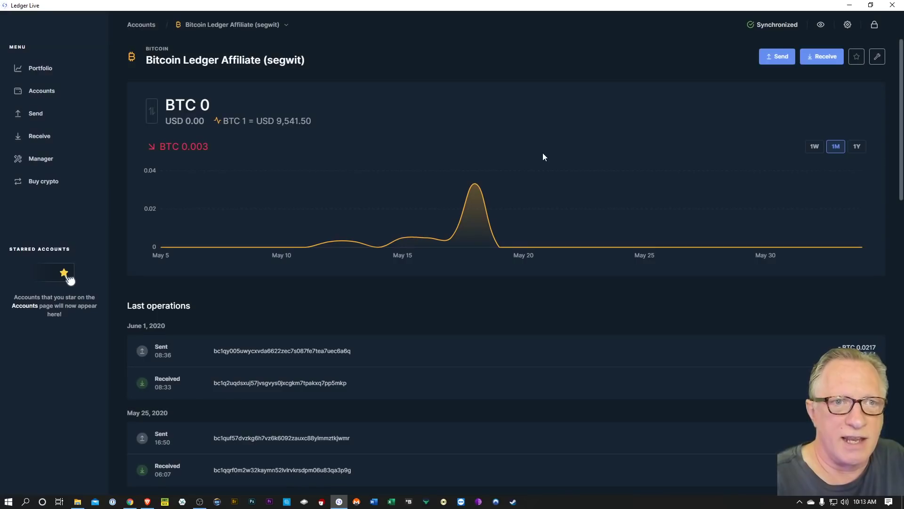
{"action": "left_click", "coordinate": [44, 98]}
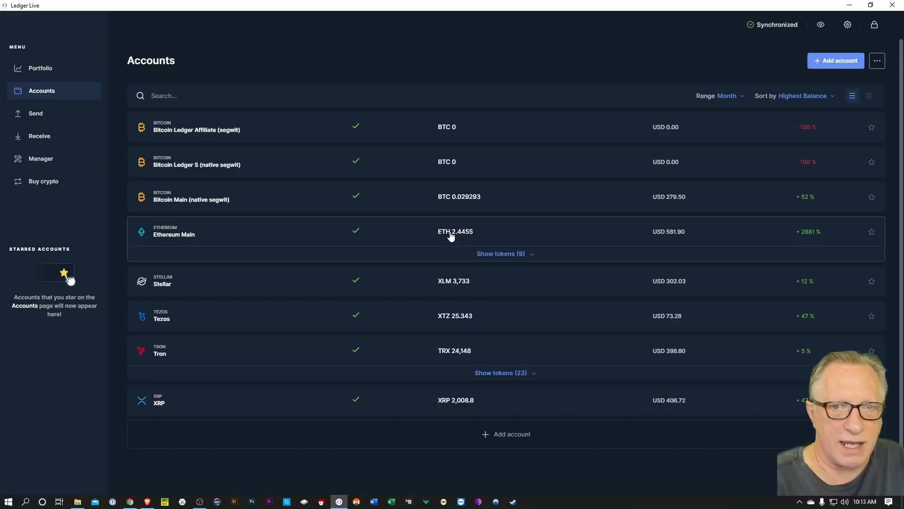
{"action": "left_click", "coordinate": [501, 254]}
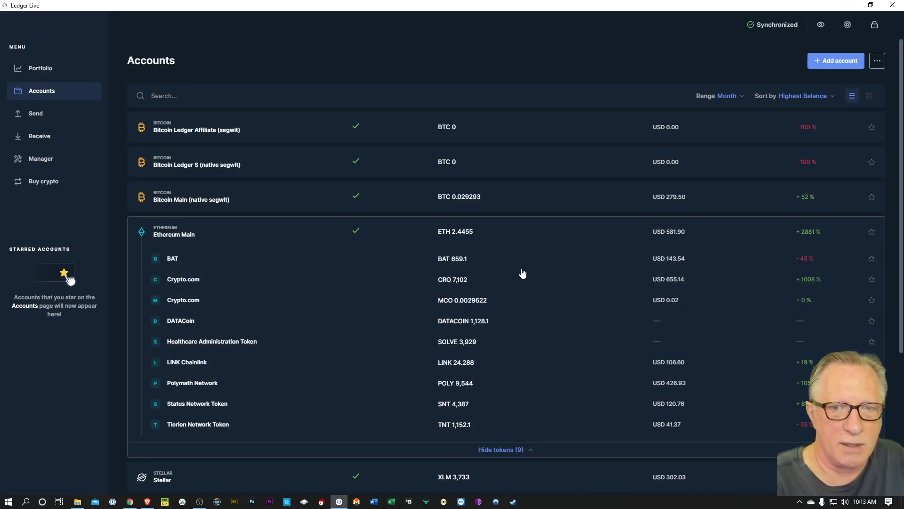
{"action": "scroll", "coordinate": [523, 273], "scroll_direction": "down", "scroll_amount": 2}
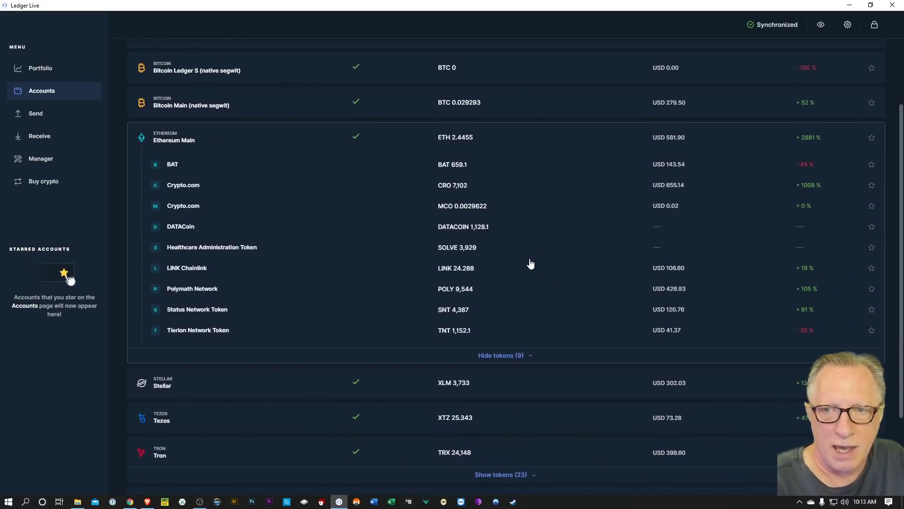
{"action": "scroll", "coordinate": [530, 263], "scroll_direction": "up", "scroll_amount": 1}
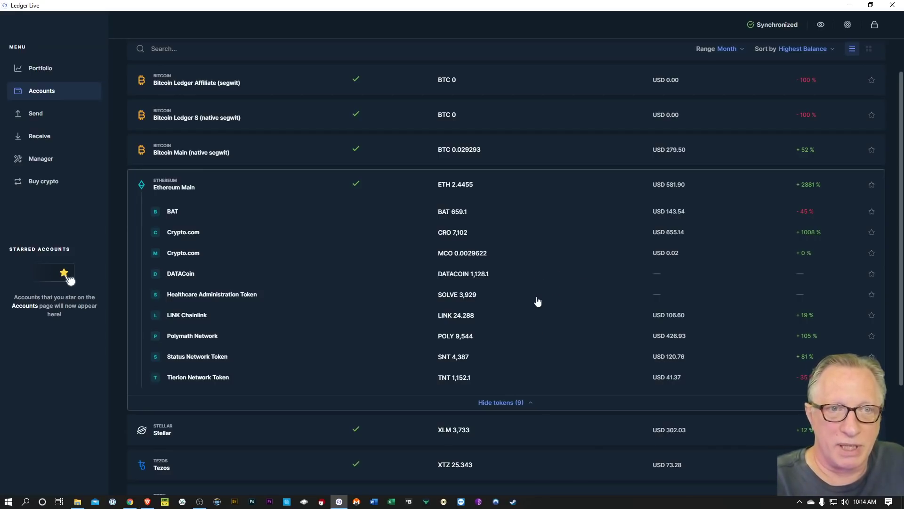
- Collapse the Ethereum token list, then start adding a Bitcoin (BTC) account and scan the device
{"action": "left_click", "coordinate": [503, 404]}
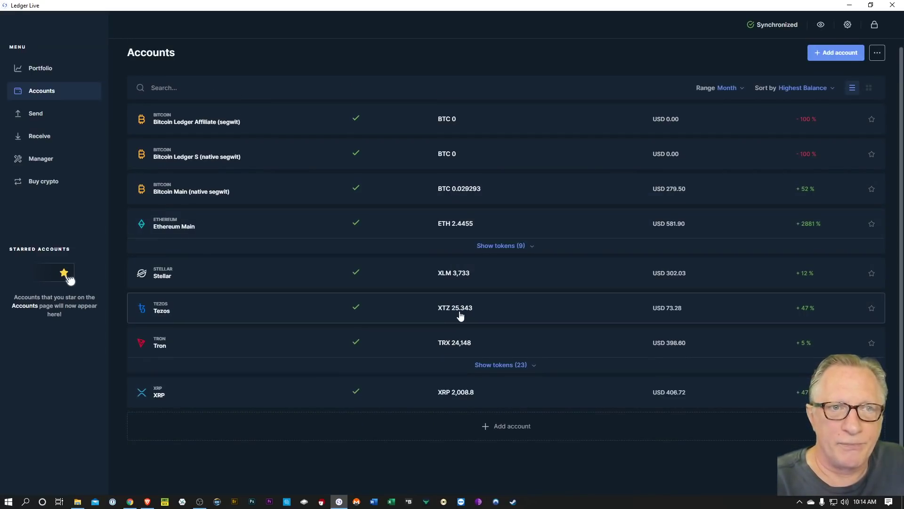
{"action": "left_click", "coordinate": [837, 53]}
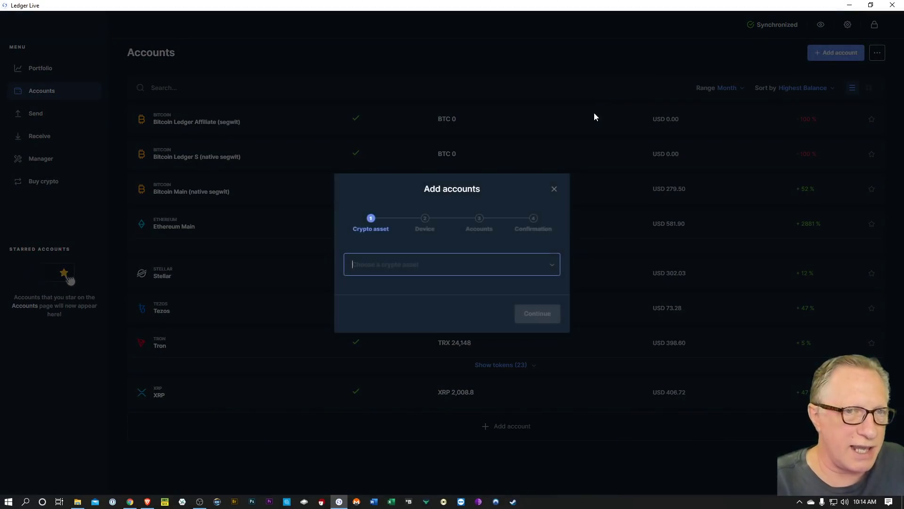
{"action": "left_click", "coordinate": [554, 266]}
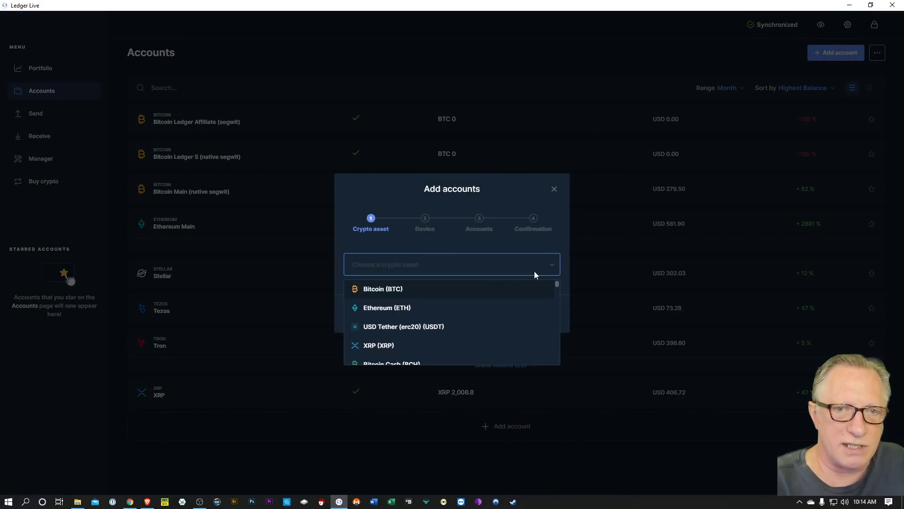
{"action": "left_click", "coordinate": [460, 288]}
{"action": "left_click", "coordinate": [537, 314]}
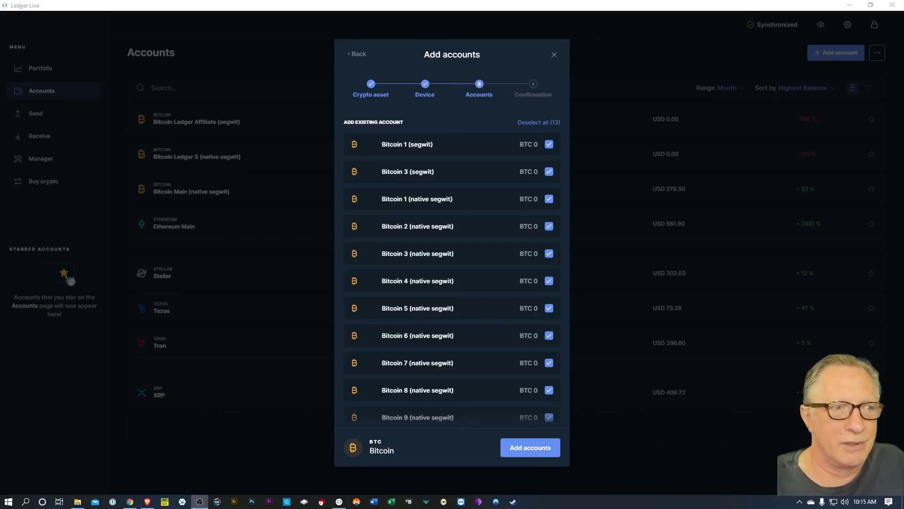
- Scroll through the 13 found Bitcoin accounts, return to the top, and deselect all 13
{"action": "scroll", "coordinate": [508, 292], "scroll_direction": "down", "scroll_amount": 3}
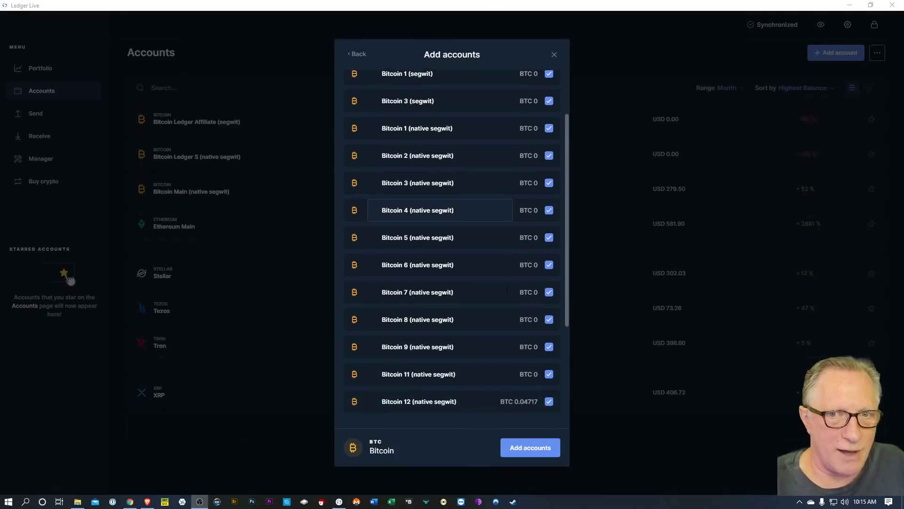
{"action": "scroll", "coordinate": [507, 289], "scroll_direction": "down", "scroll_amount": 1}
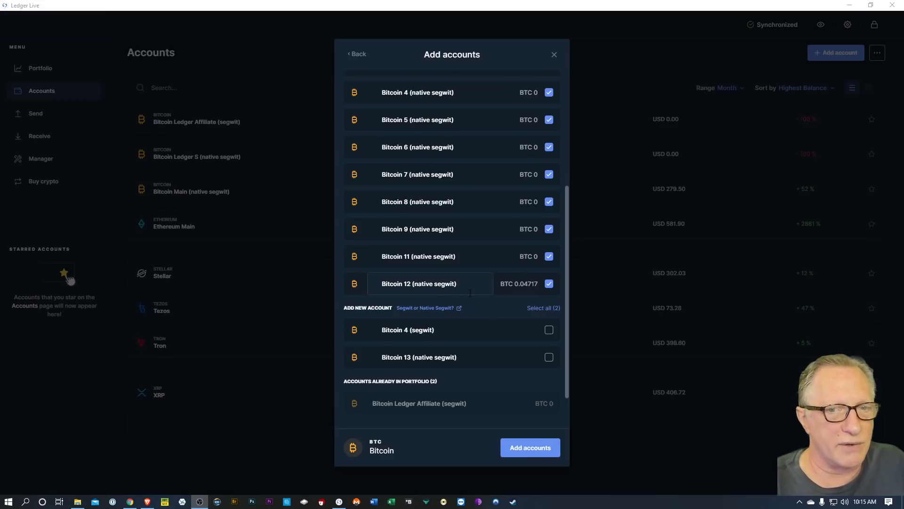
{"action": "scroll", "coordinate": [470, 299], "scroll_direction": "down", "scroll_amount": 1}
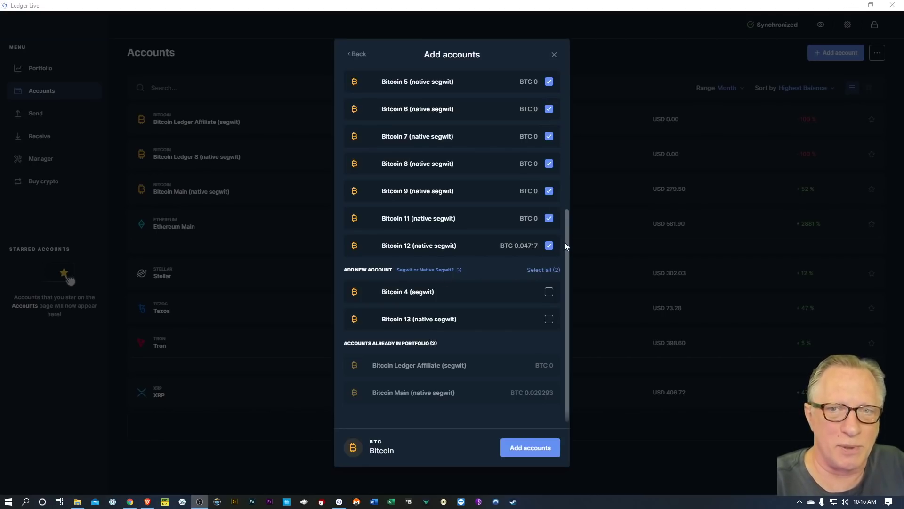
{"action": "left_click_drag", "start_coordinate": [566, 245], "coordinate": [571, 271]}
{"action": "left_click", "coordinate": [529, 123]}
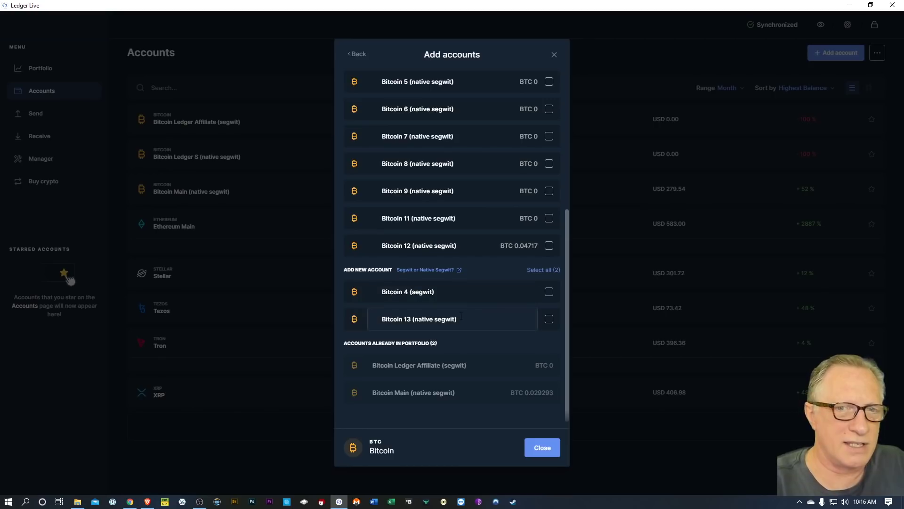
{"action": "left_click", "coordinate": [427, 270]}
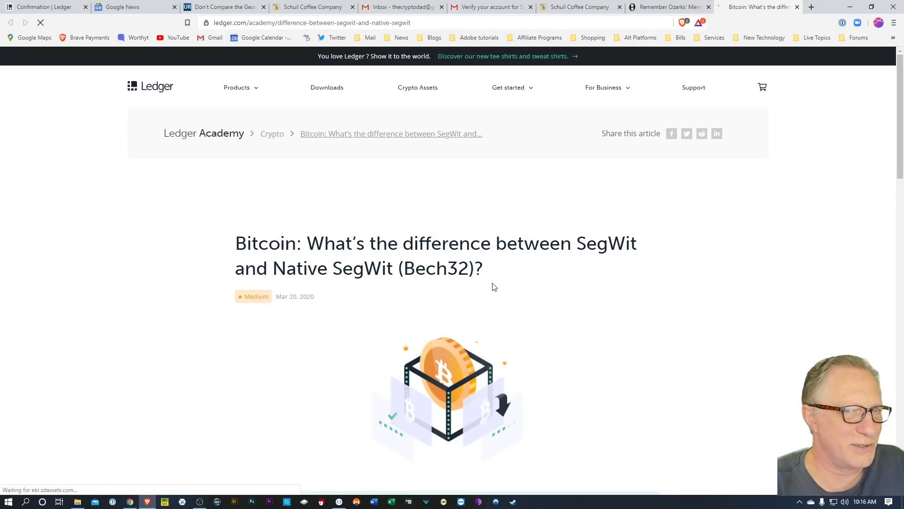
{"action": "scroll", "coordinate": [332, 367], "scroll_direction": "down", "scroll_amount": 7}
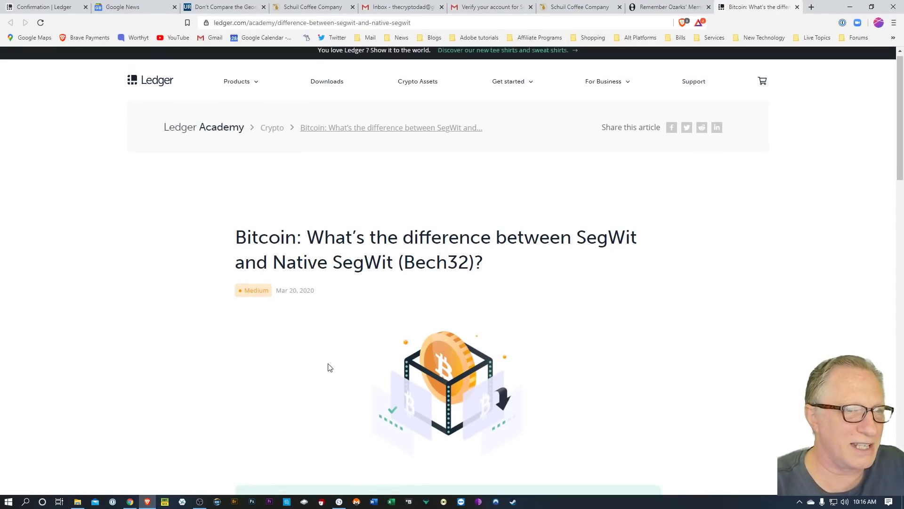
{"action": "scroll", "coordinate": [216, 371], "scroll_direction": "down", "scroll_amount": 2}
{"action": "scroll", "coordinate": [216, 371], "scroll_direction": "up", "scroll_amount": 3}
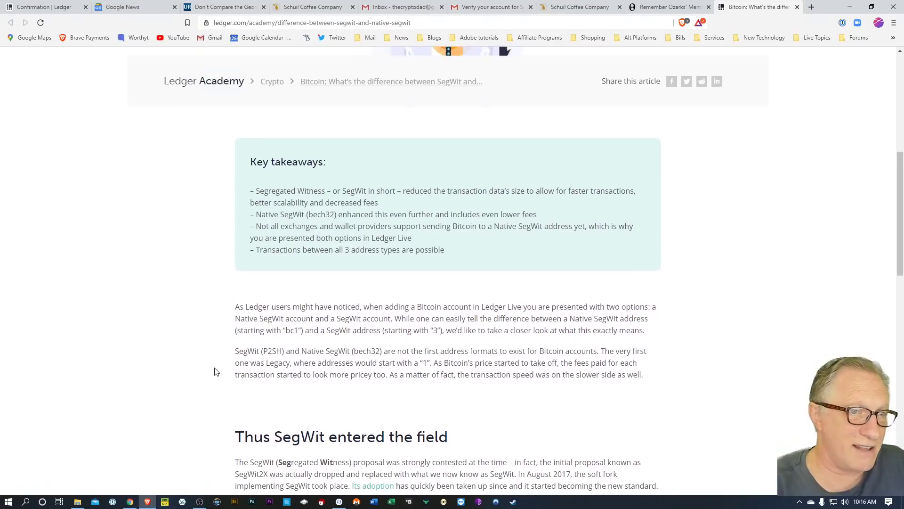
{"action": "scroll", "coordinate": [216, 371], "scroll_direction": "down", "scroll_amount": 1}
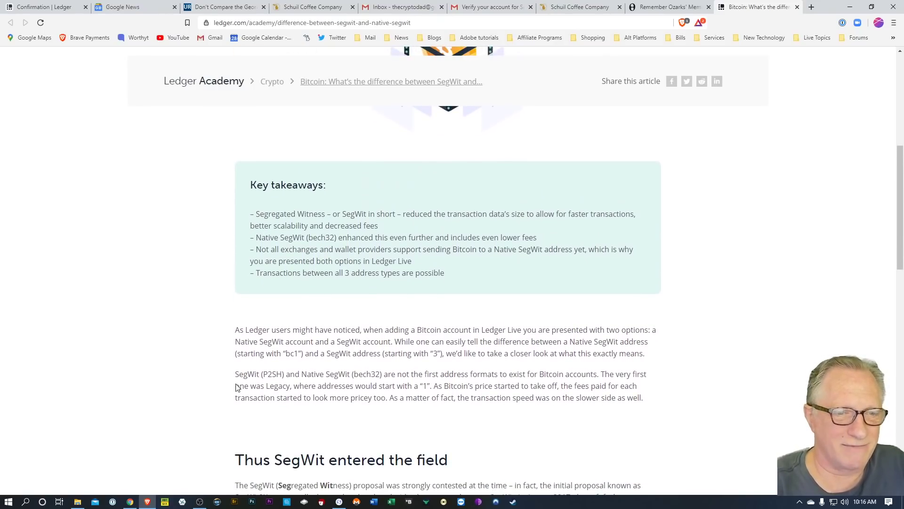
{"action": "scroll", "coordinate": [233, 414], "scroll_direction": "up", "scroll_amount": 7}
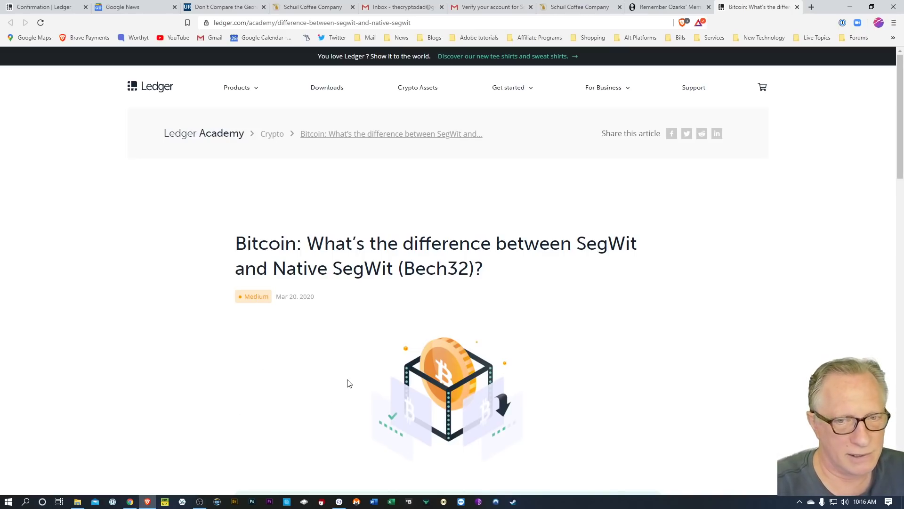
{"action": "left_click", "coordinate": [339, 501]}
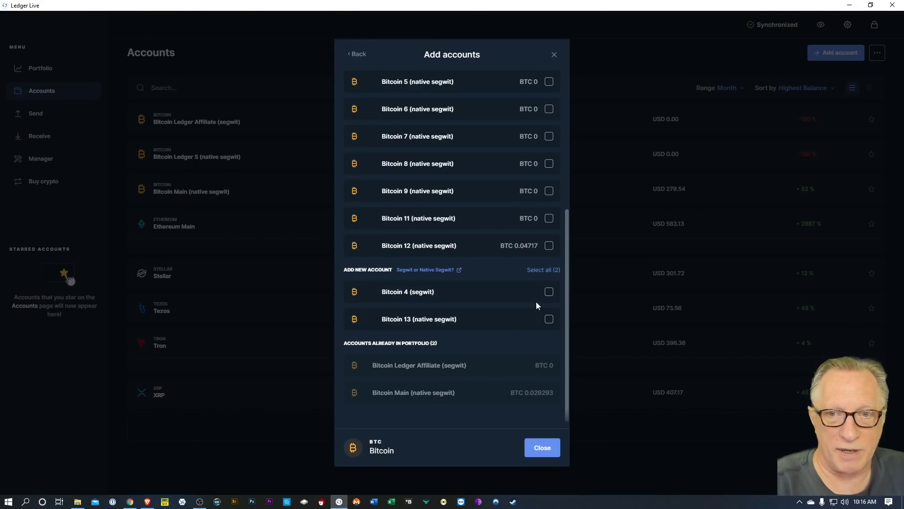
- Select Bitcoin 13 (native segwit) for adding instead of Bitcoin 4 (segwit)
{"action": "left_click", "coordinate": [549, 292]}
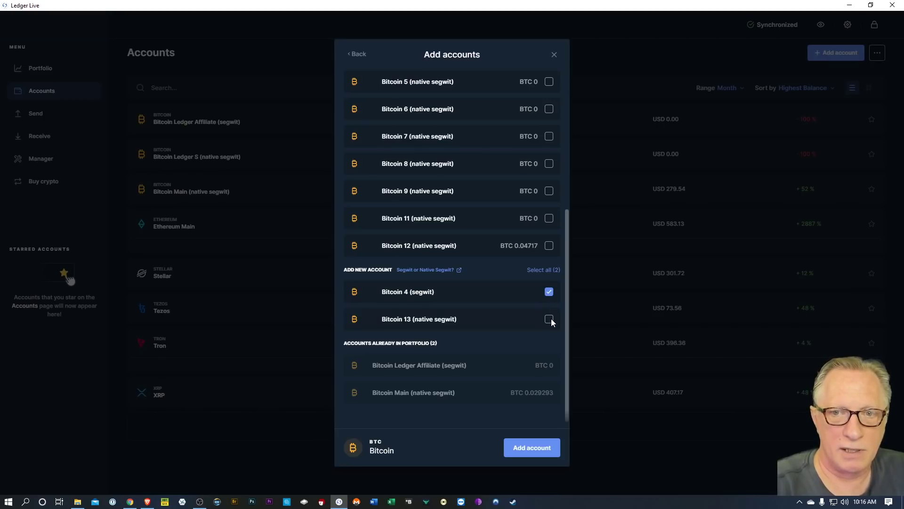
{"action": "left_click", "coordinate": [549, 292]}
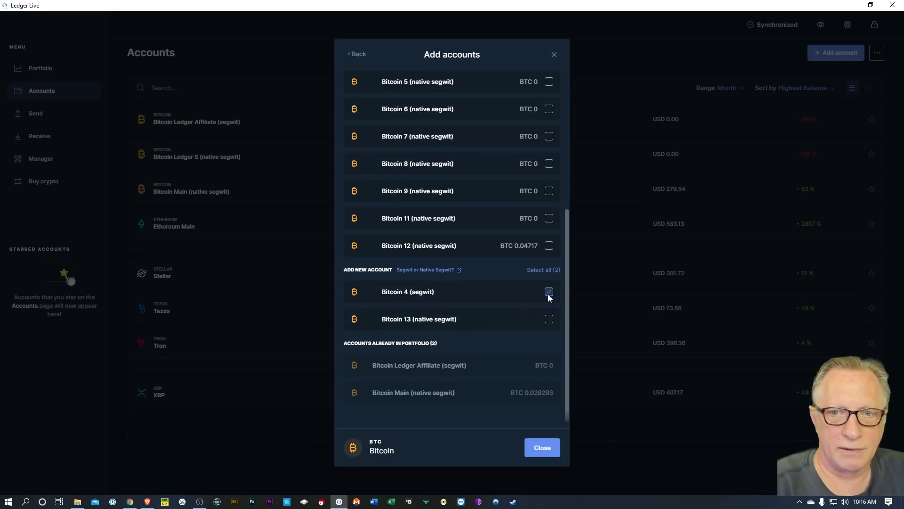
{"action": "left_click", "coordinate": [549, 319]}
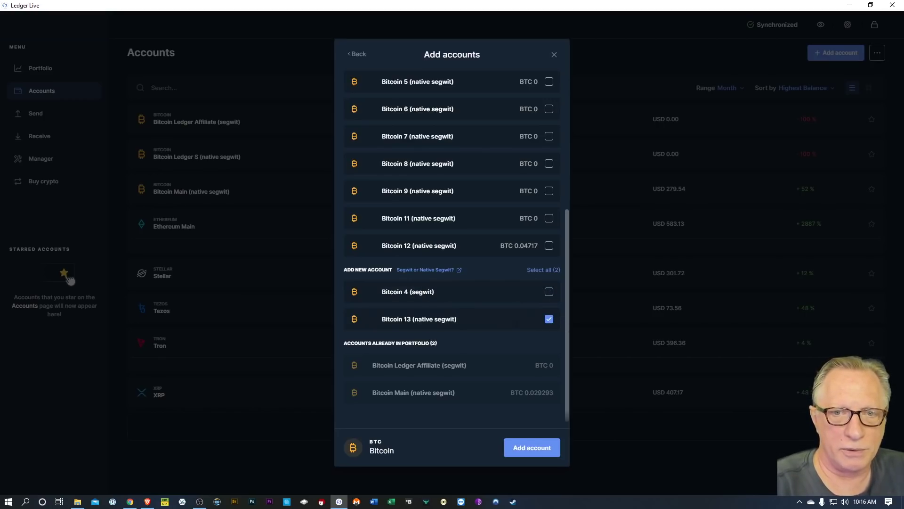
- Rename the Bitcoin 13 (native segwit) account to 'Bitcoin'
{"action": "left_click", "coordinate": [413, 321]}
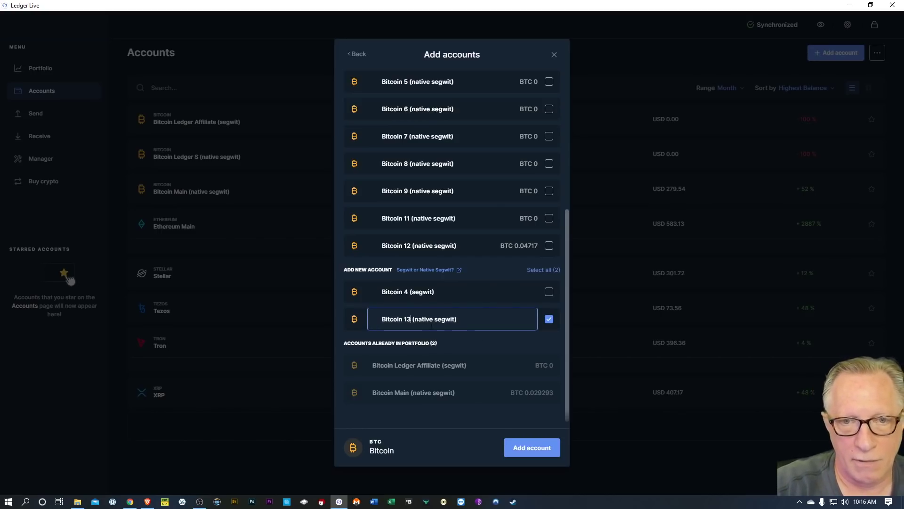
{"action": "key", "text": "BackSpace"}
{"action": "key", "text": "BackSpace"}
{"action": "key", "text": "BackSpace"}
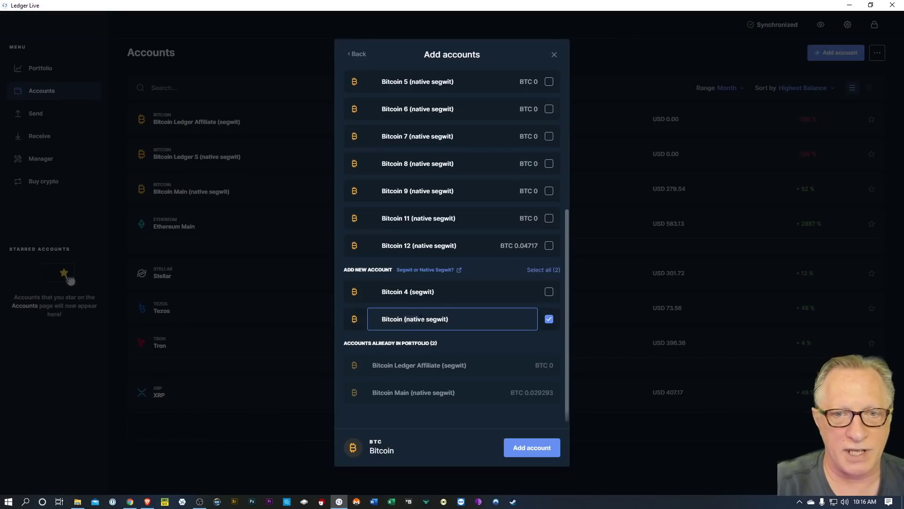
{"action": "left_click", "coordinate": [453, 321]}
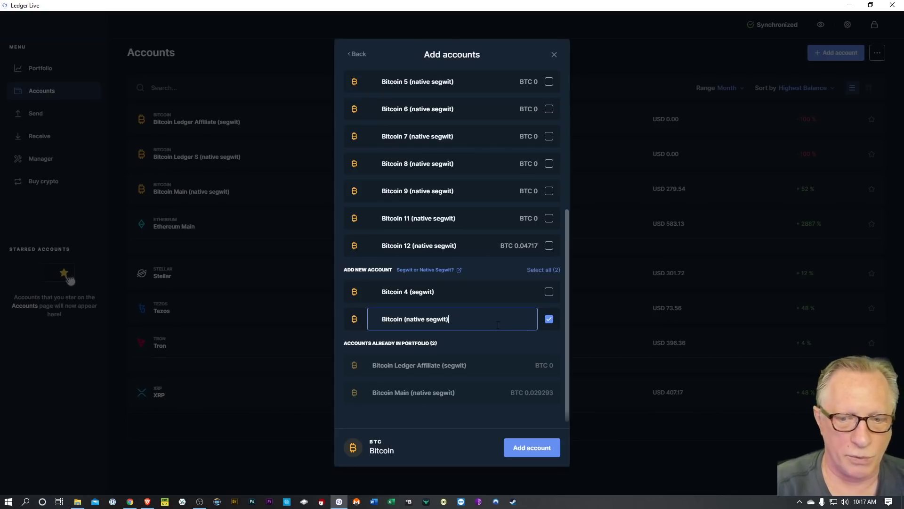
{"action": "key", "text": "BackSpace"}
{"action": "key", "text": "BackSpace"}
{"action": "key", "text": "BackSpace"}
{"action": "key", "text": "BackSpace"}
{"action": "key", "text": "BackSpace"}
{"action": "key", "text": "BackSpace"}
{"action": "key", "text": "BackSpace"}
{"action": "key", "text": "BackSpace"}
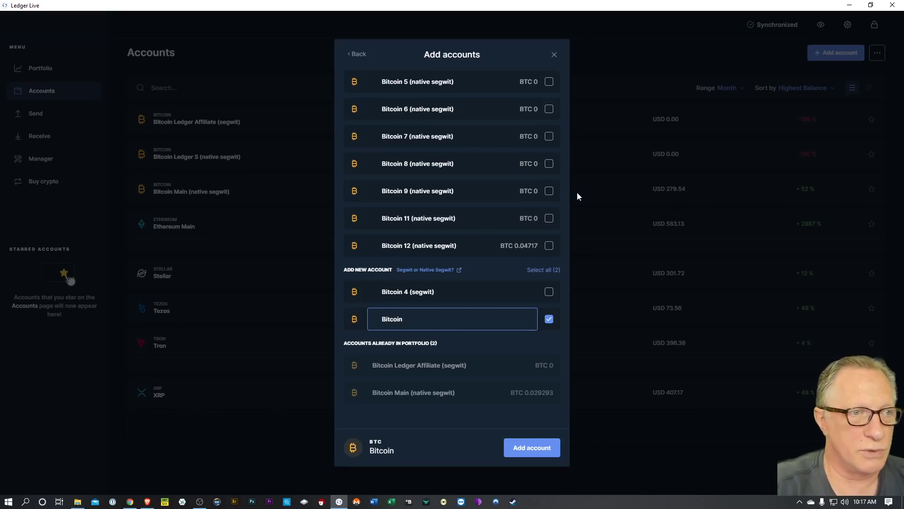
- Close the Add accounts dialog without adding any Bitcoin account
{"action": "left_click", "coordinate": [554, 55]}
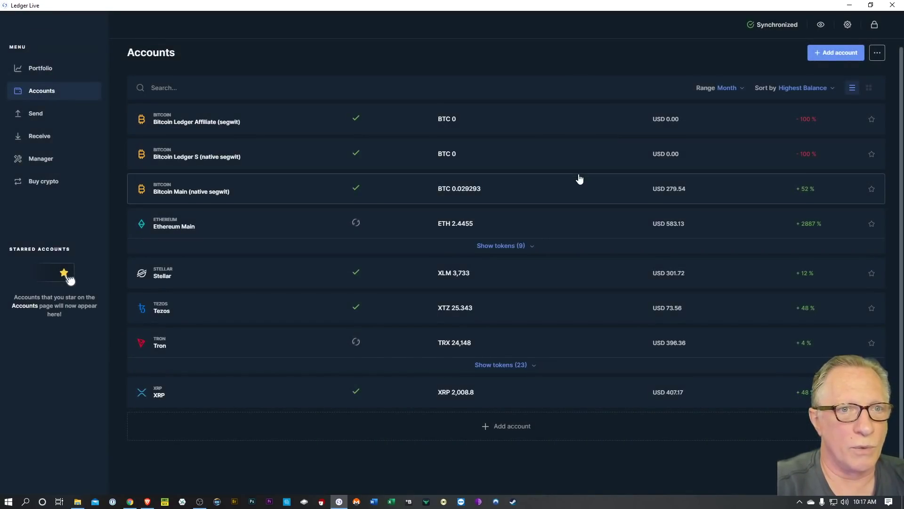